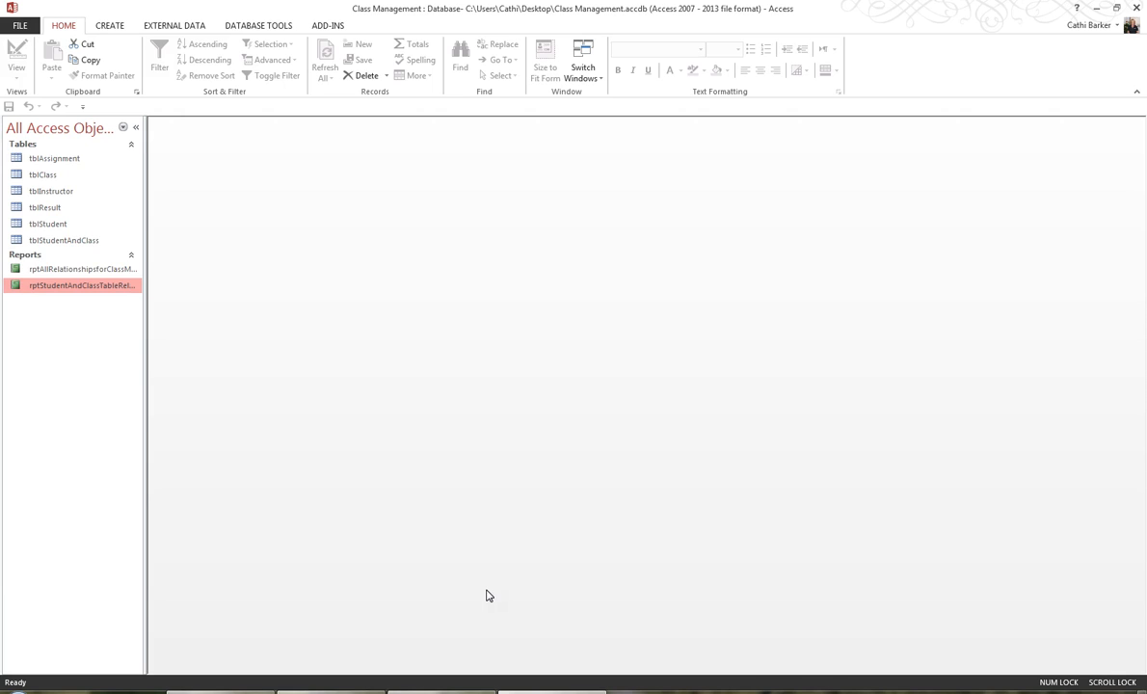
# - Start the Table Analyzer Wizard and view both examples of the problems caused by duplicated information
pyautogui.click(260, 26)
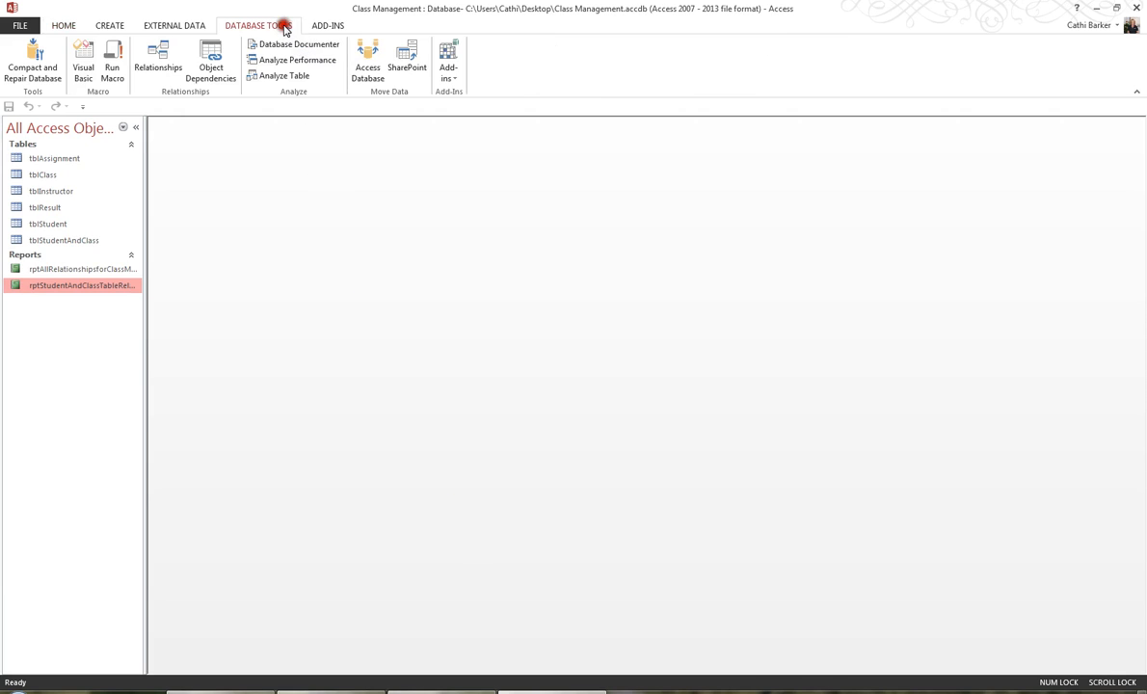
pyautogui.click(289, 76)
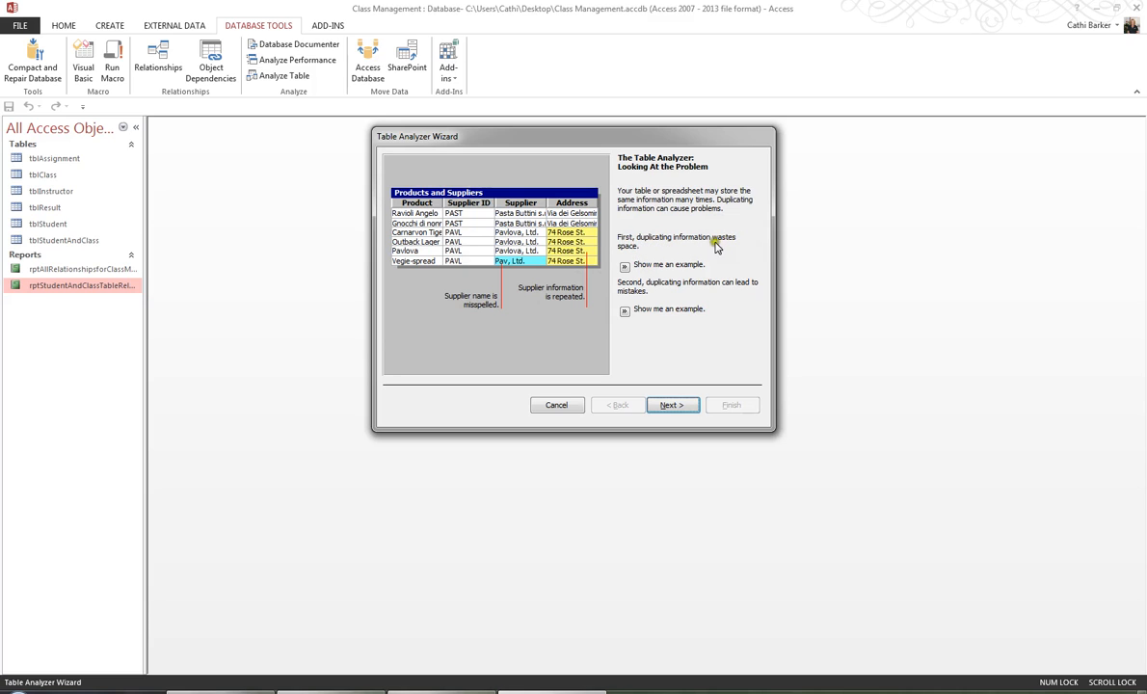
pyautogui.click(624, 267)
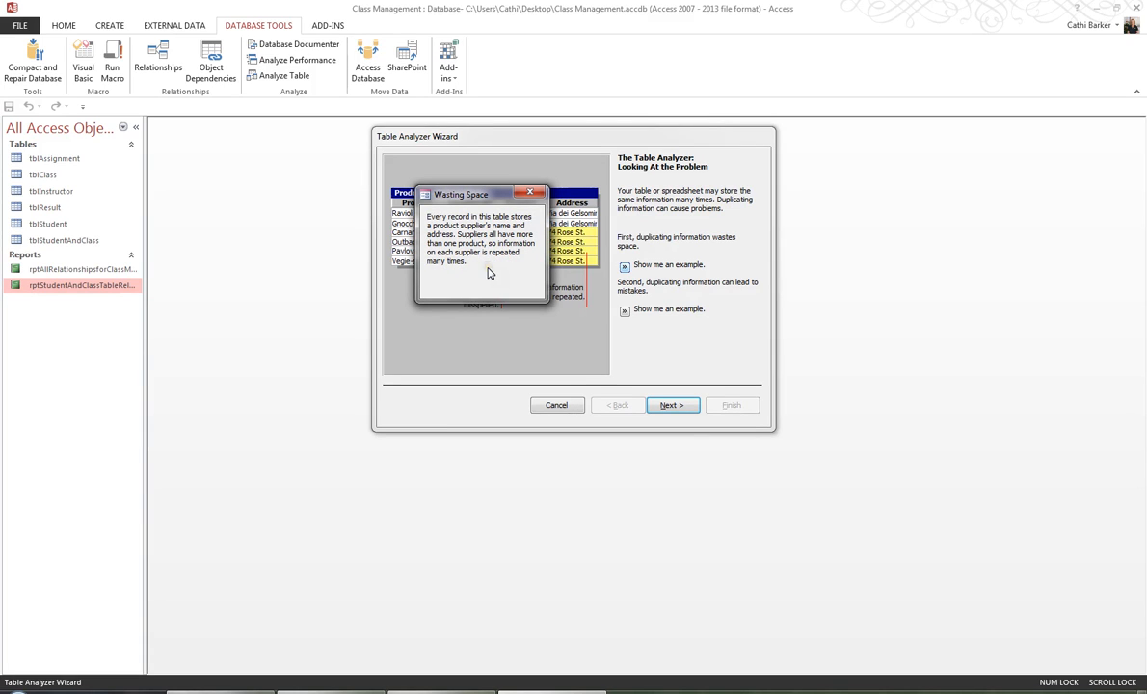
pyautogui.click(533, 195)
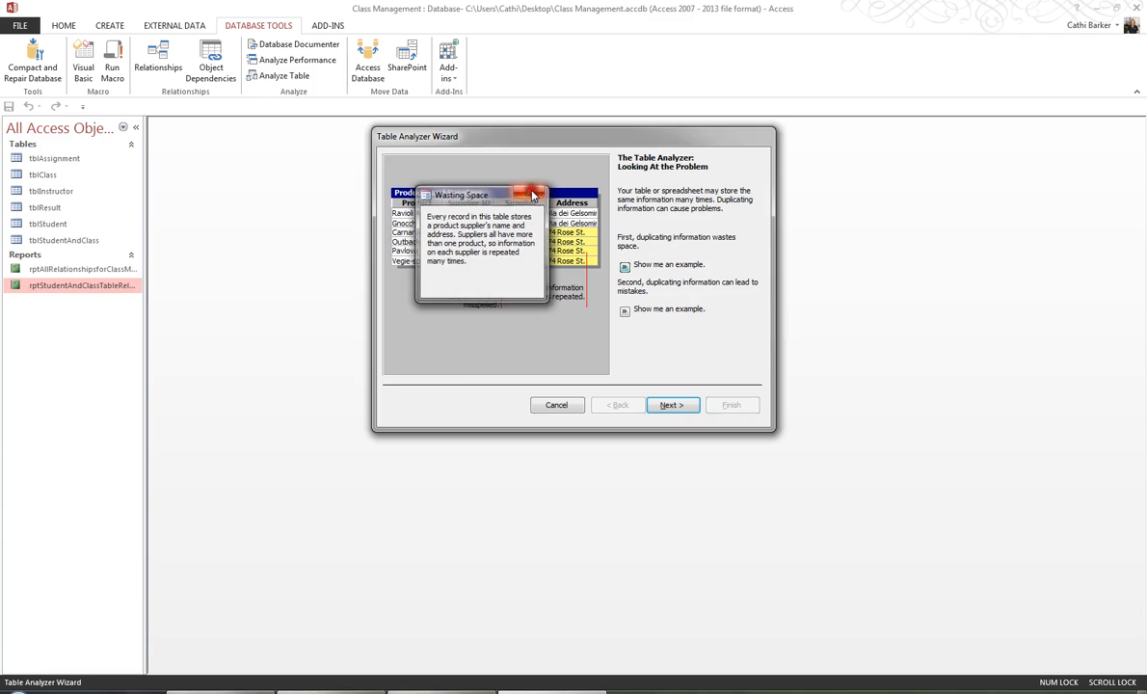
pyautogui.click(660, 311)
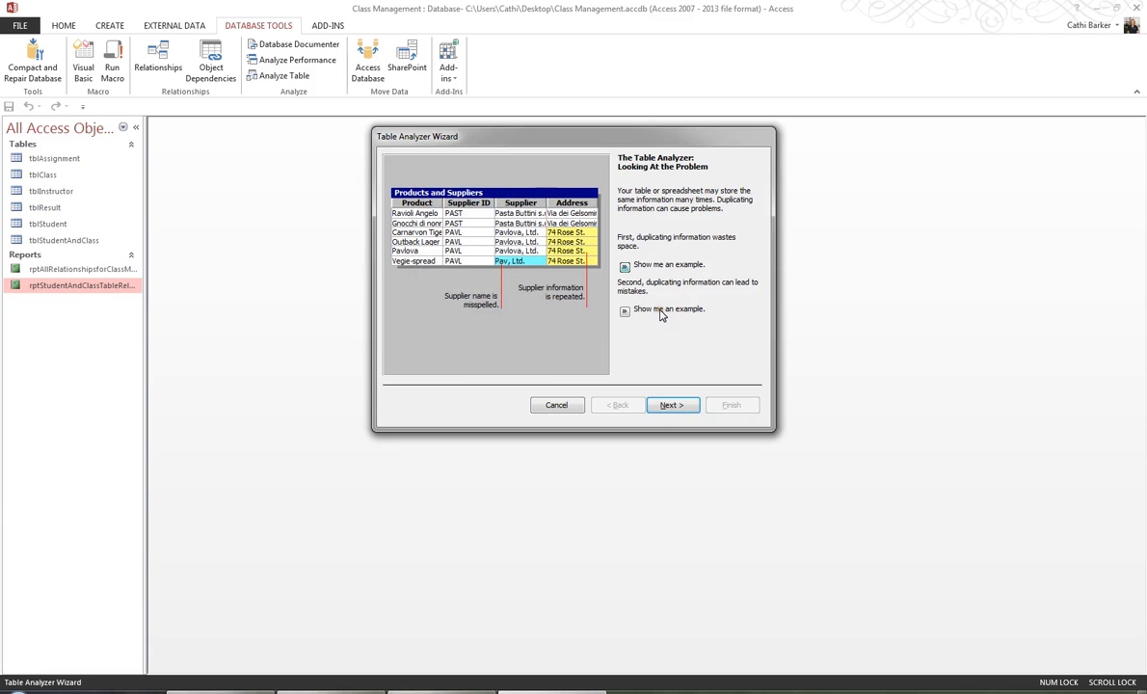
pyautogui.click(625, 311)
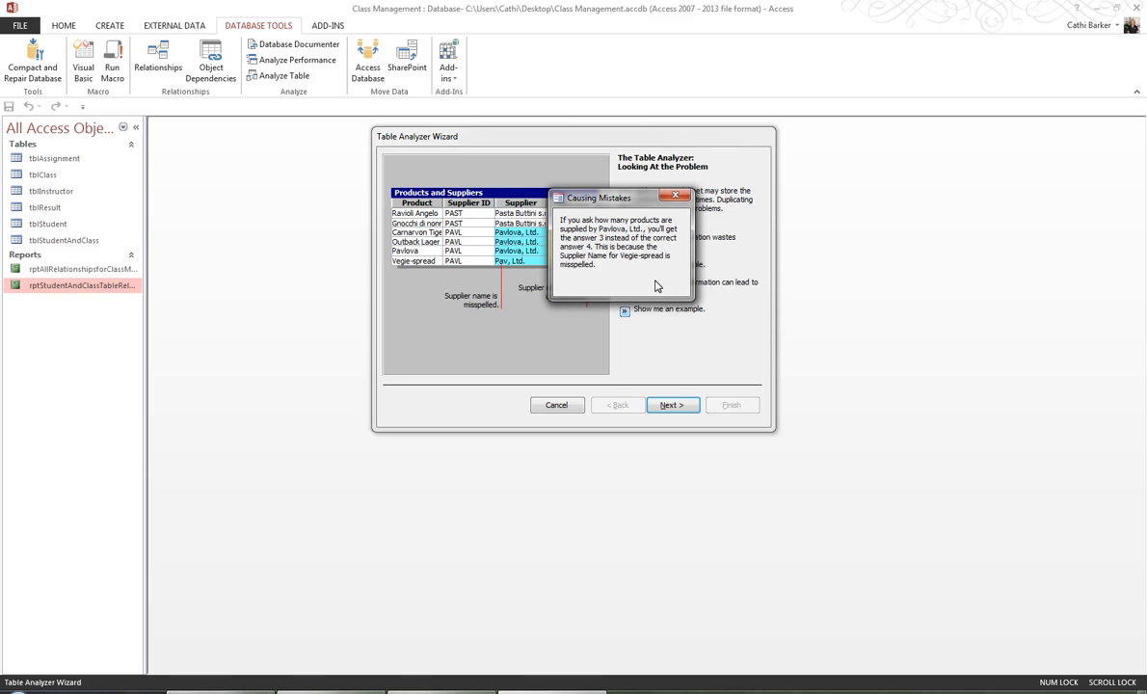
pyautogui.click(656, 281)
pyautogui.click(677, 194)
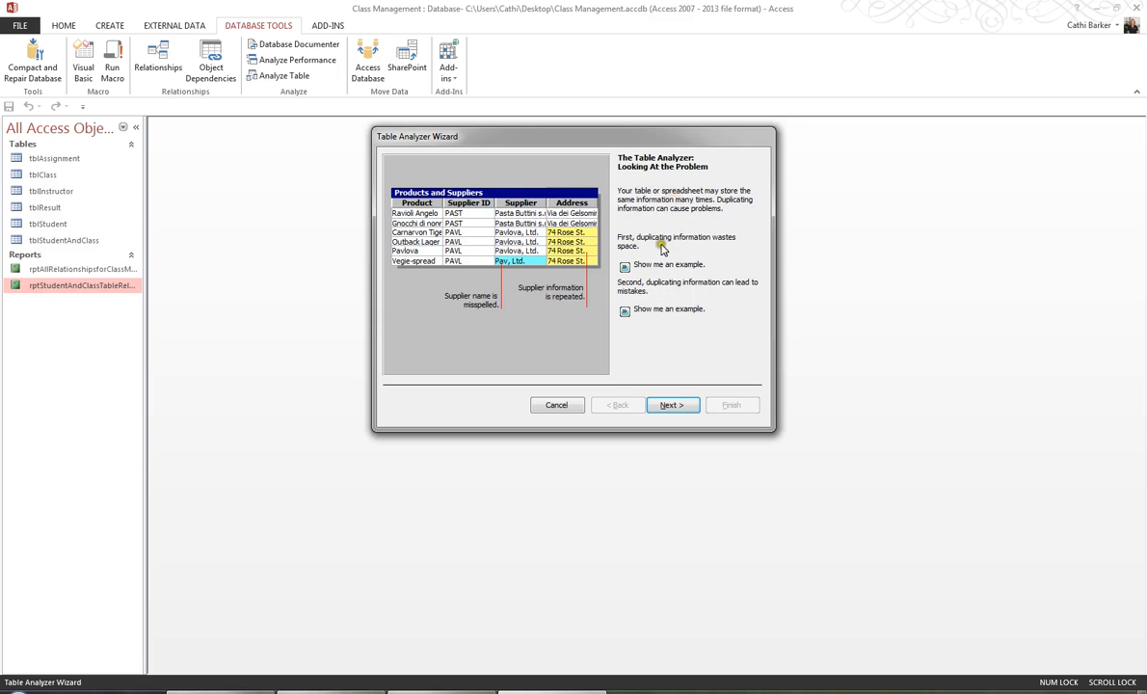
# - Advance to the wizard's Solving the Problem page and view its examples on updating and tying information together
pyautogui.click(679, 406)
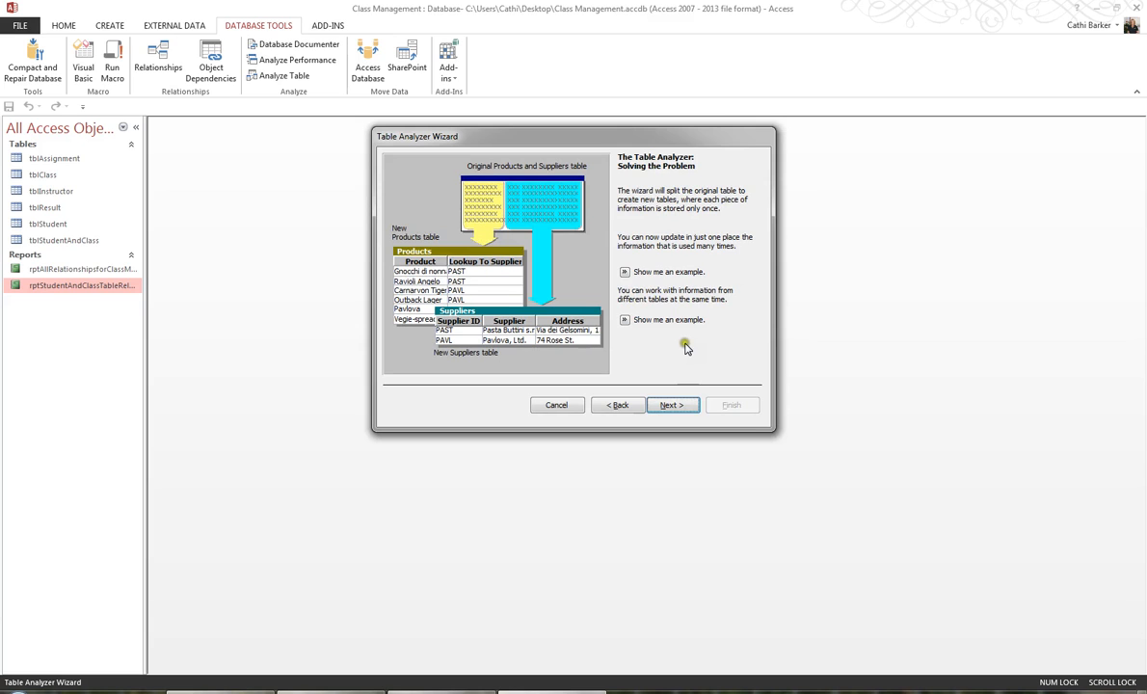
pyautogui.click(625, 273)
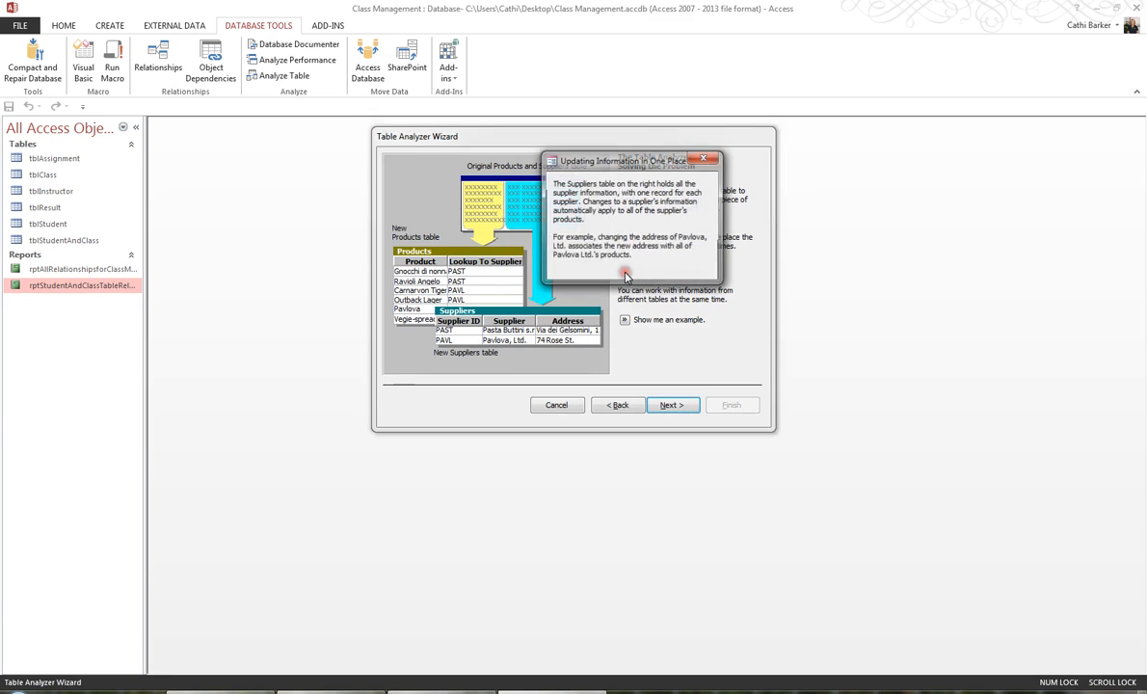
pyautogui.click(707, 158)
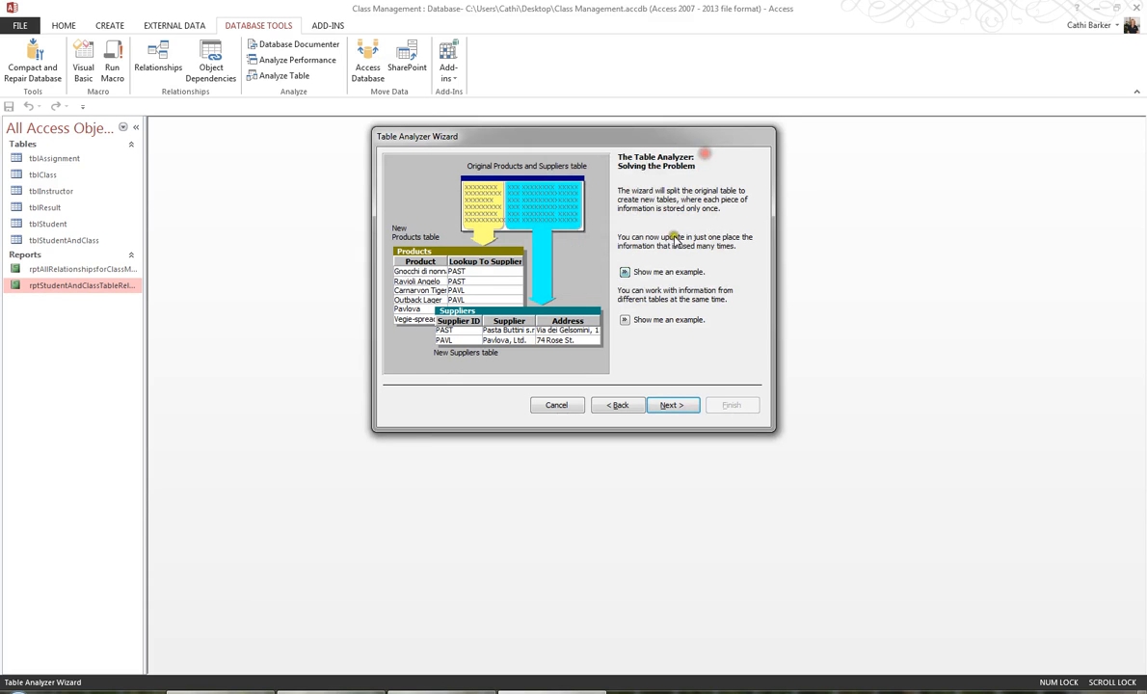
pyautogui.click(625, 324)
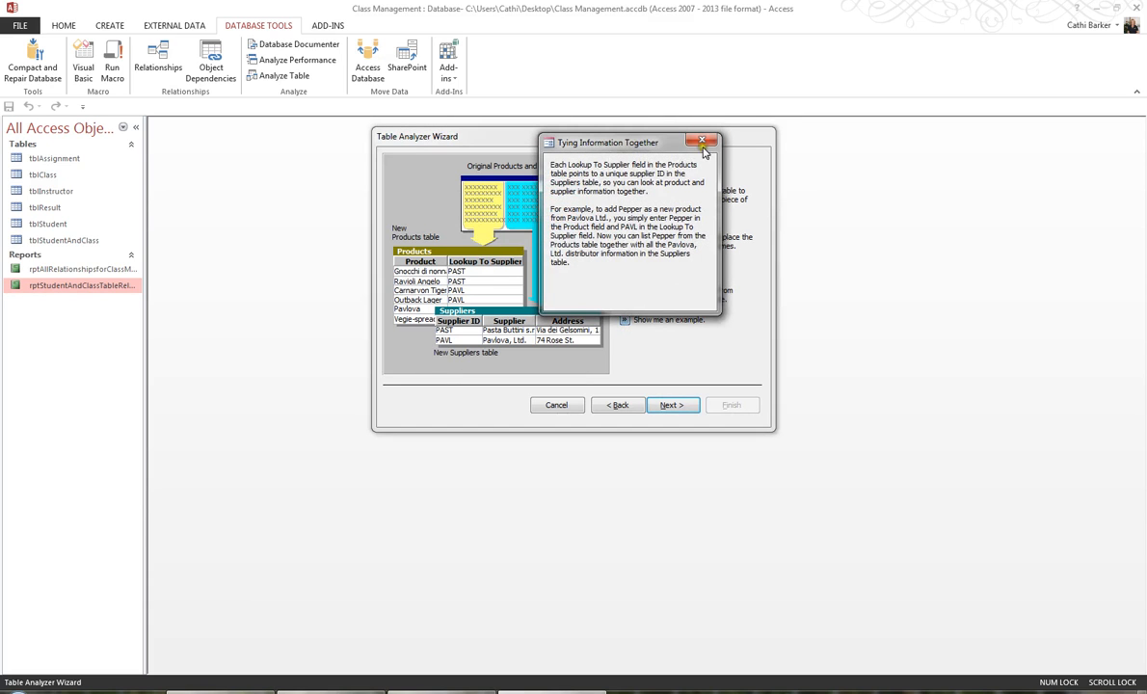
pyautogui.click(703, 144)
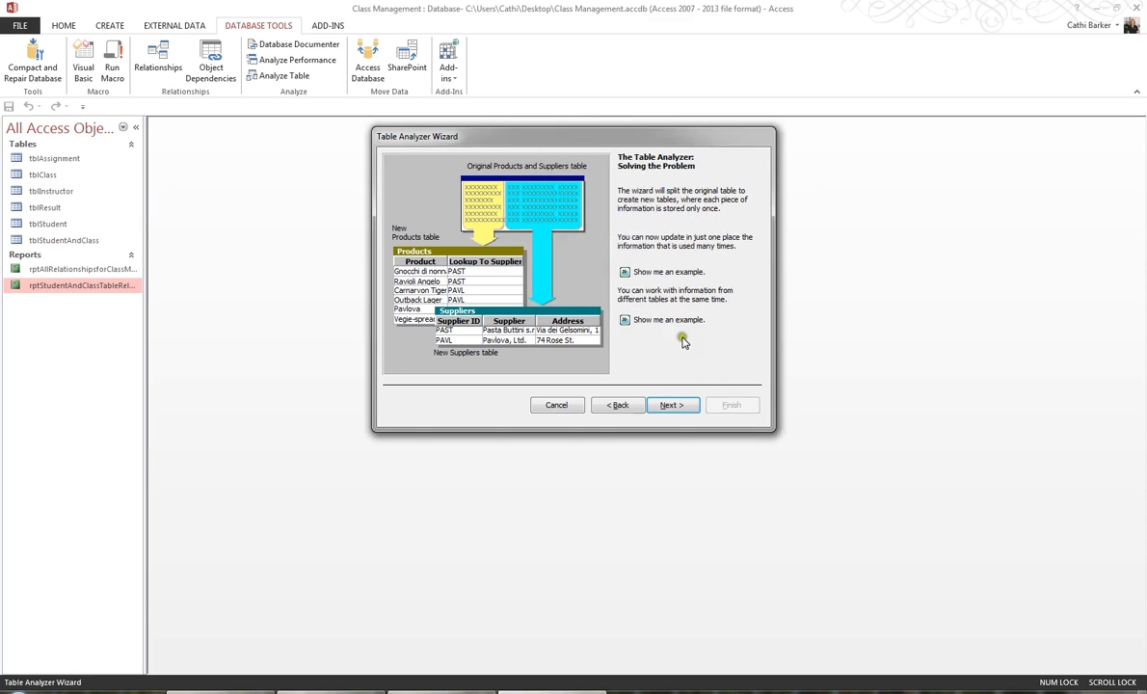
# - Choose tblStudent as the table to analyze and let the wizard decide which fields go in which tables
pyautogui.click(687, 409)
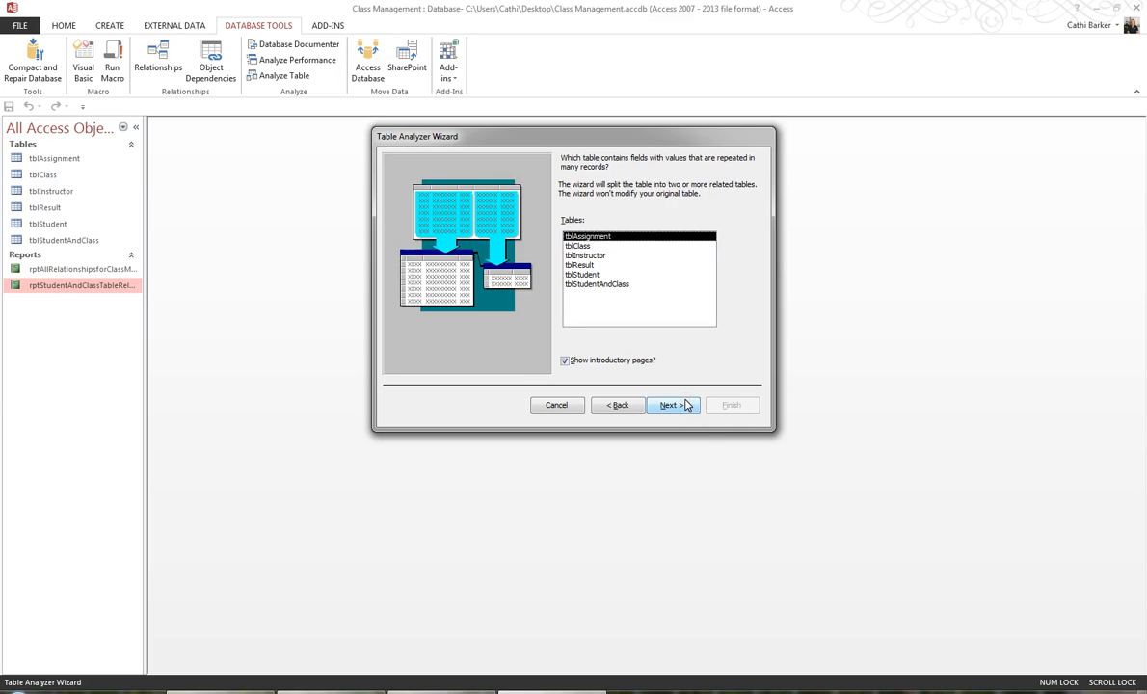
pyautogui.click(592, 276)
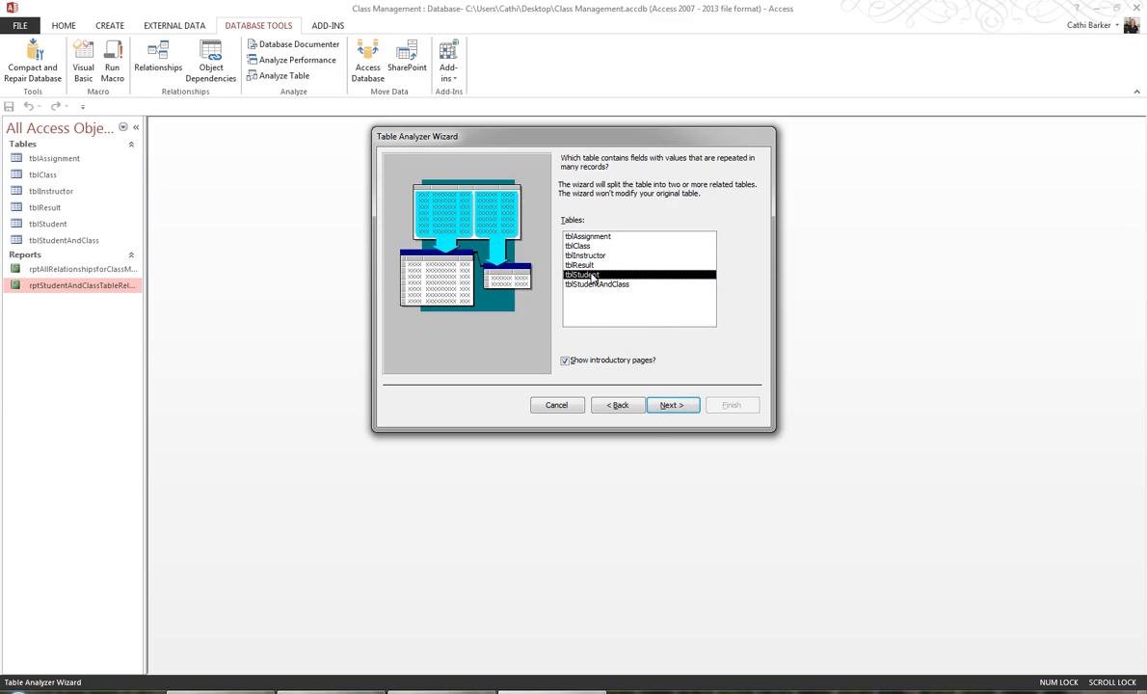
pyautogui.click(671, 405)
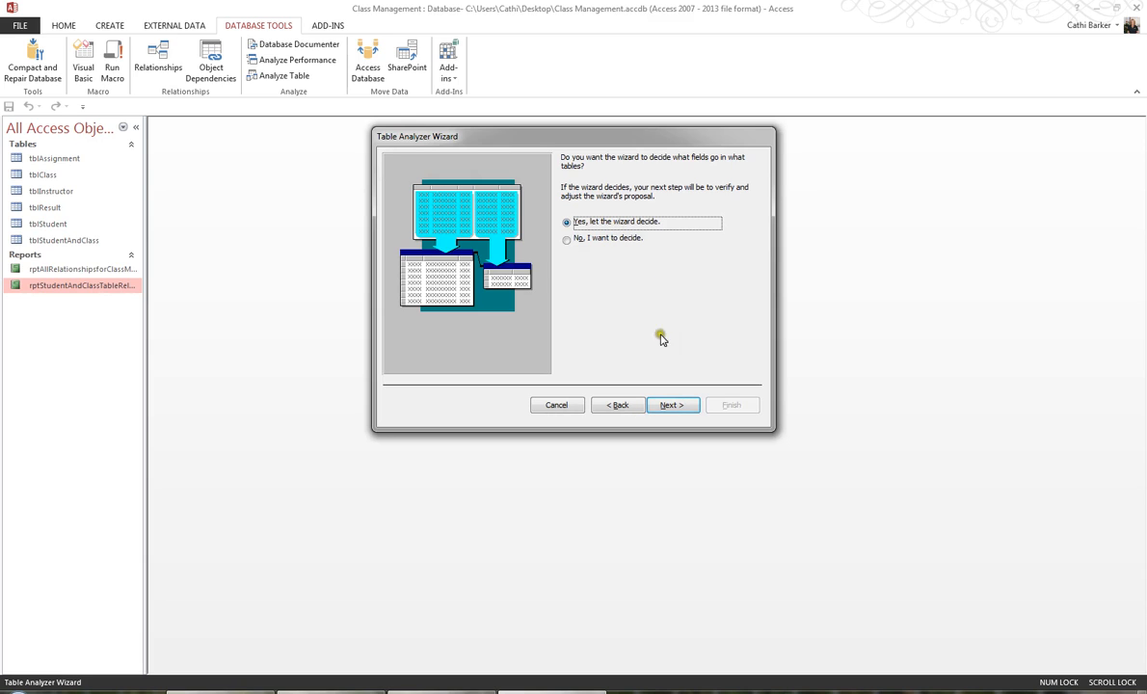
pyautogui.click(671, 405)
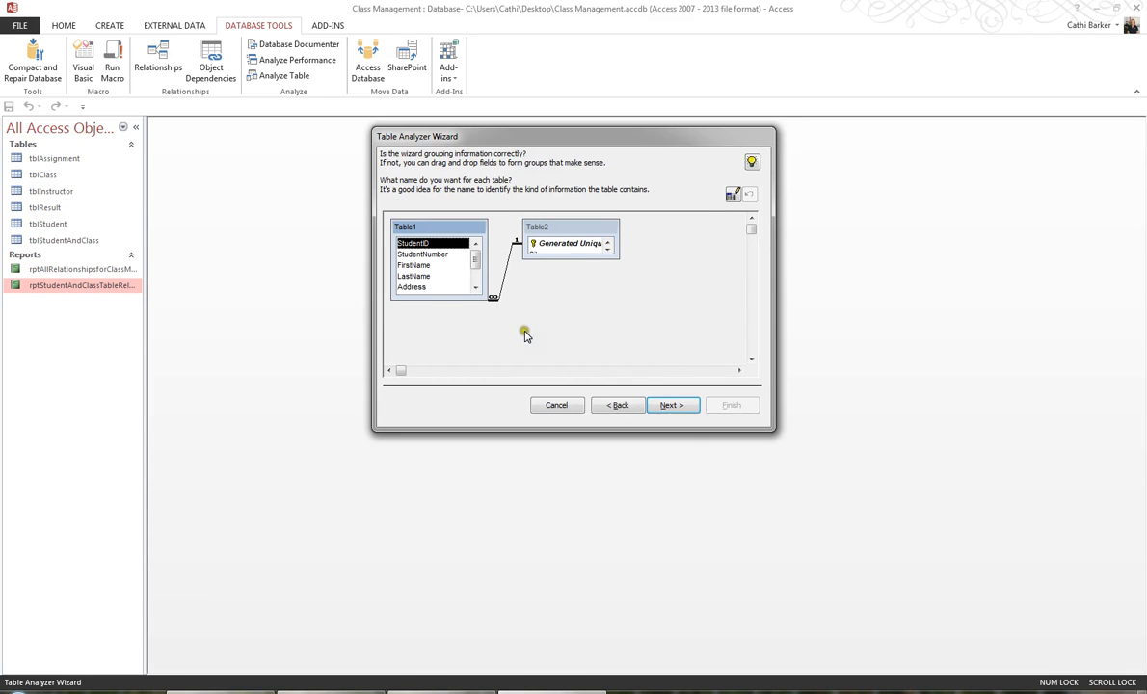
# - Enlarge both proposed table boxes to show all their fields, and rename Table1 as Students
pyautogui.moveTo(572, 254); pyautogui.dragTo(574, 276)
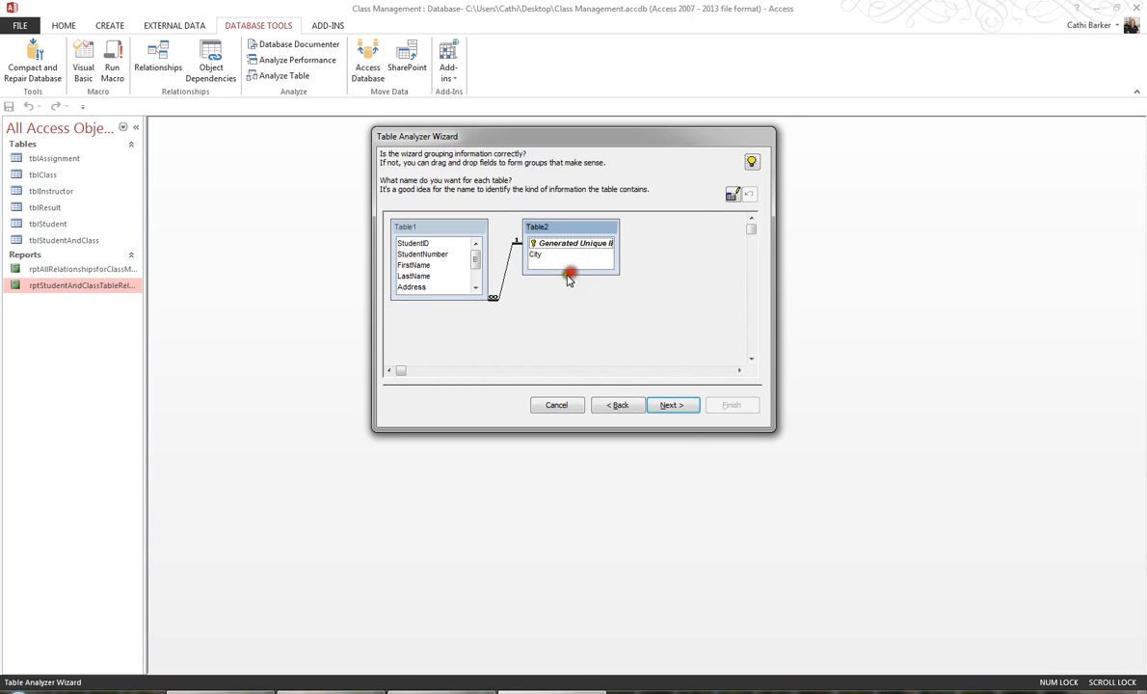
pyautogui.moveTo(450, 299); pyautogui.dragTo(450, 335)
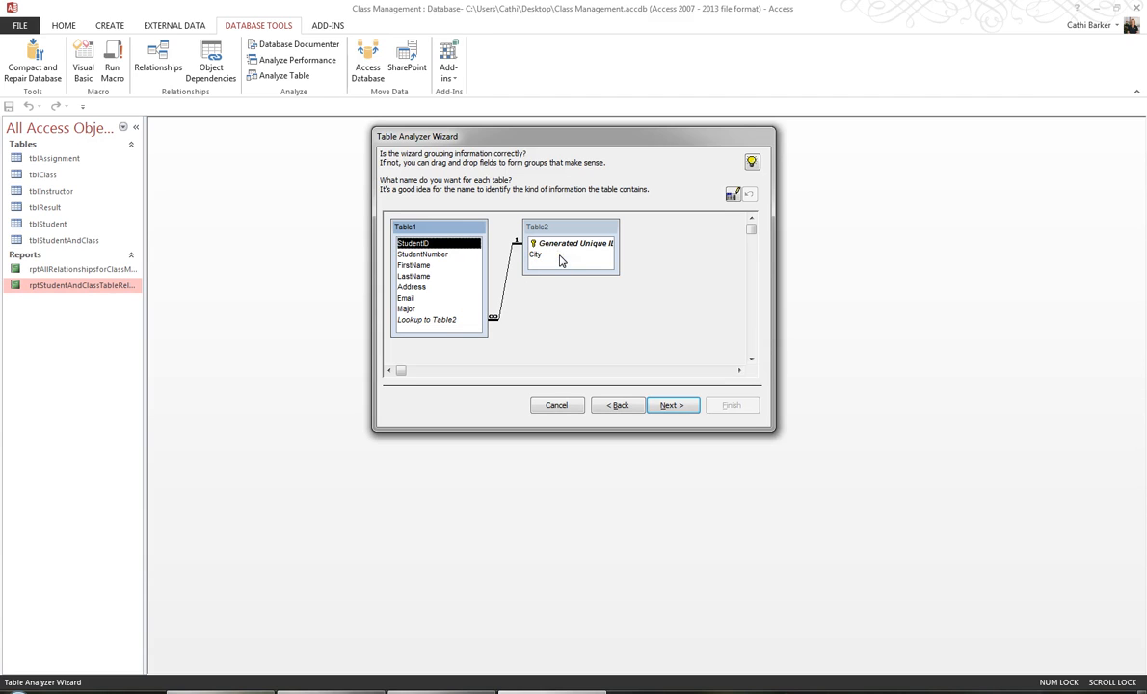
pyautogui.doubleClick(440, 227)
pyautogui.click(732, 196)
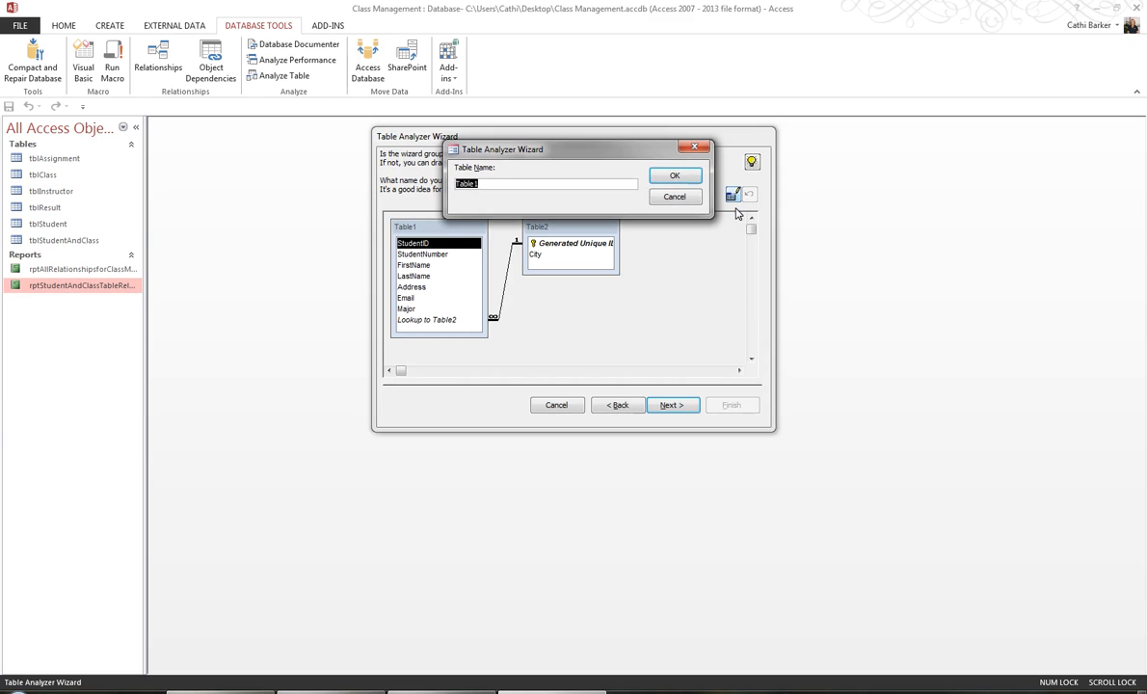
pyautogui.write('Students')
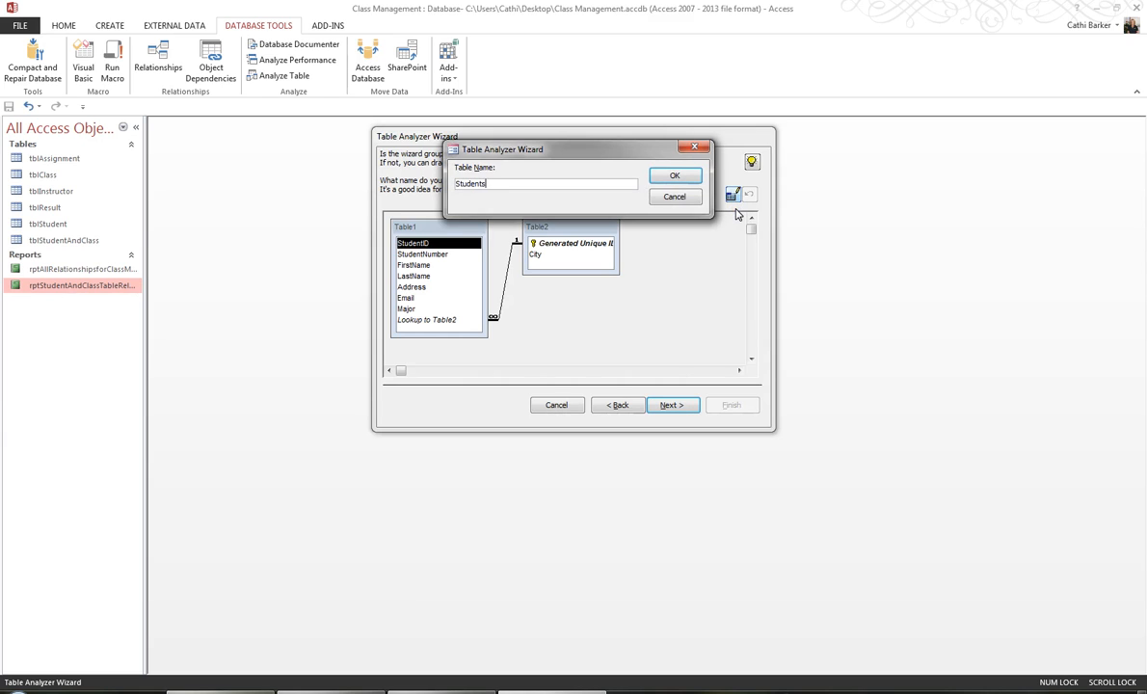
pyautogui.click(675, 176)
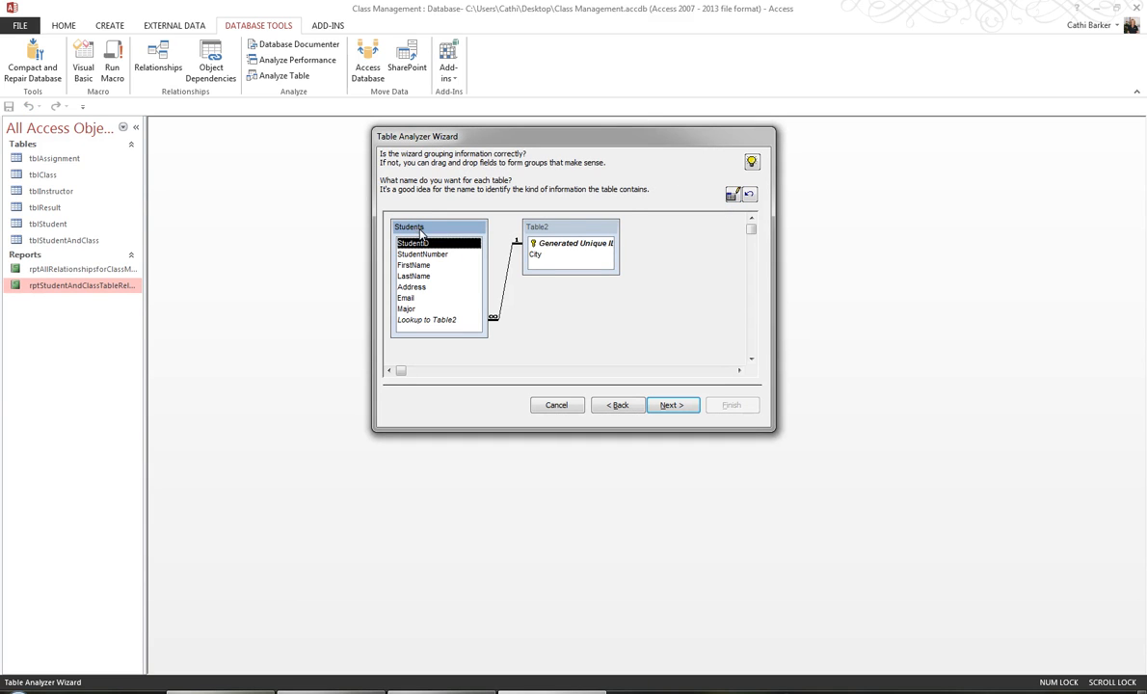
# - Rename the proposed Table2 as List of Cities
pyautogui.click(529, 225)
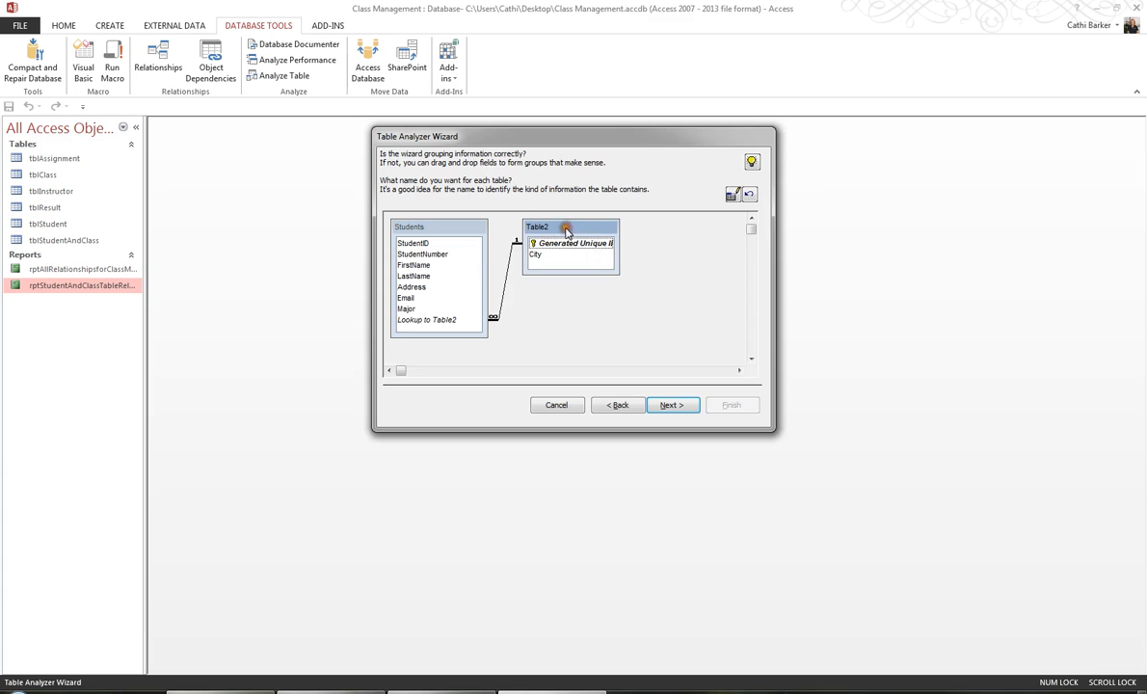
pyautogui.click(733, 195)
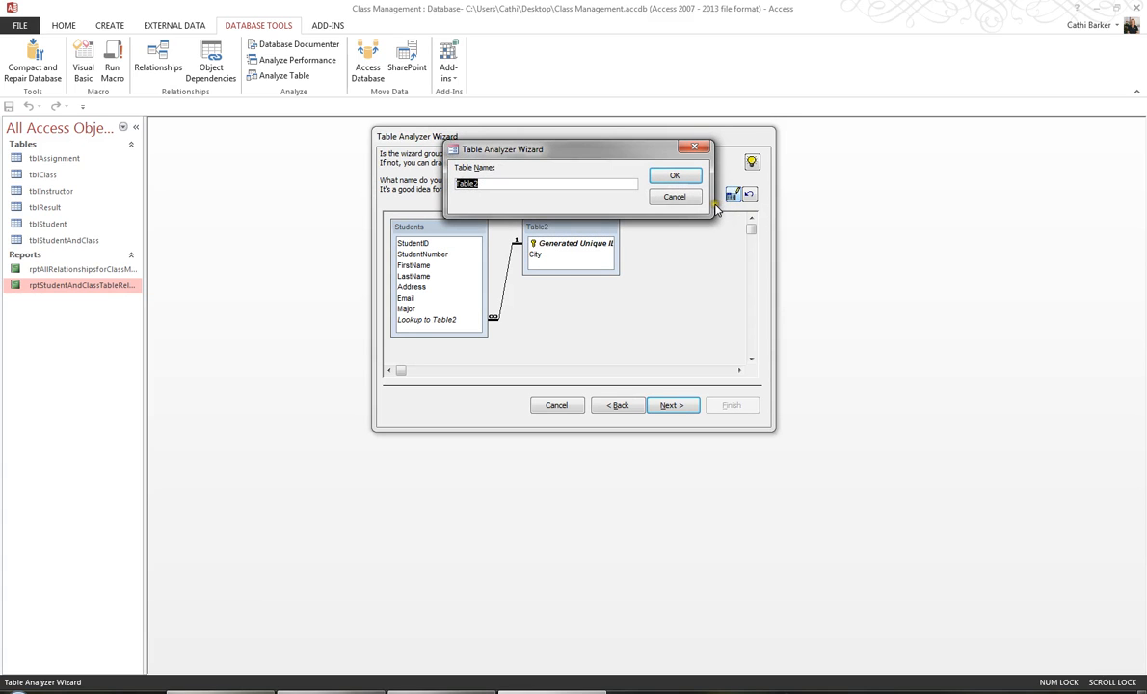
pyautogui.write('List of Cities')
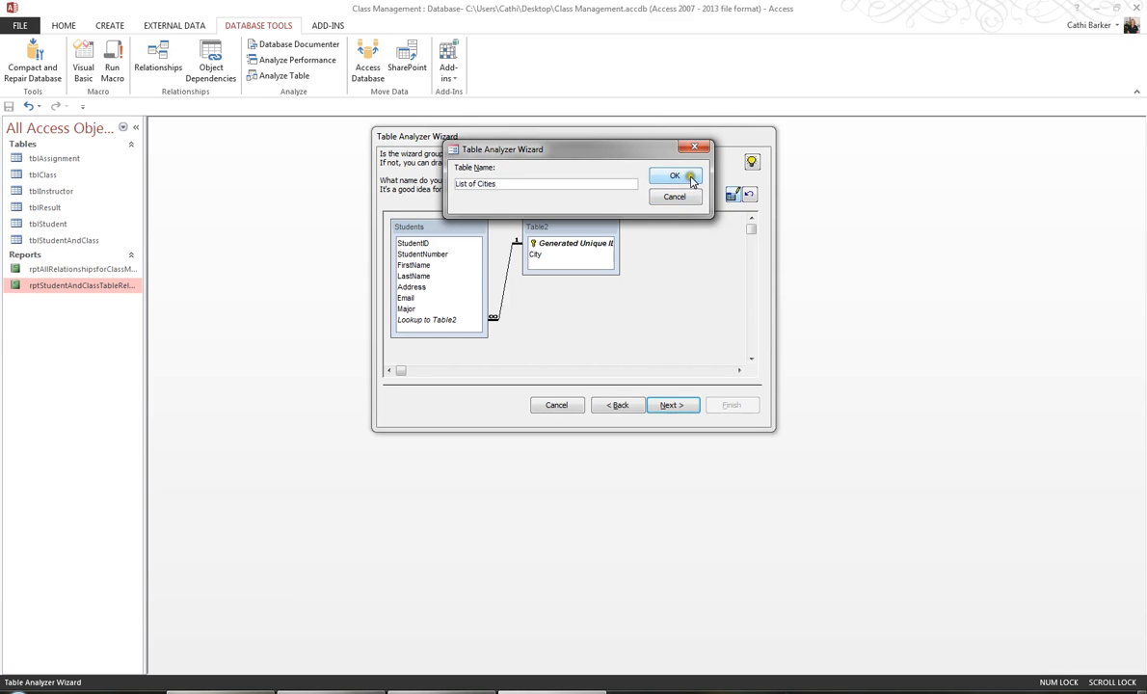
pyautogui.click(675, 175)
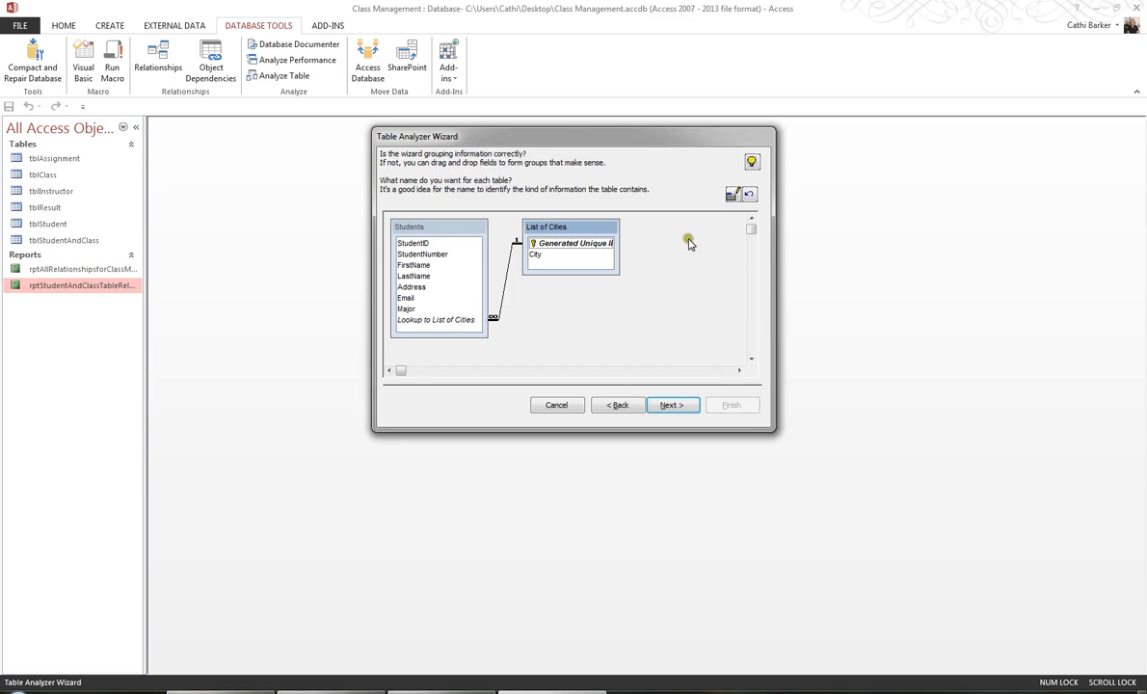
# - Accept the proposed primary key, finish the wizard without creating a query, and close the Access Help window
pyautogui.click(677, 406)
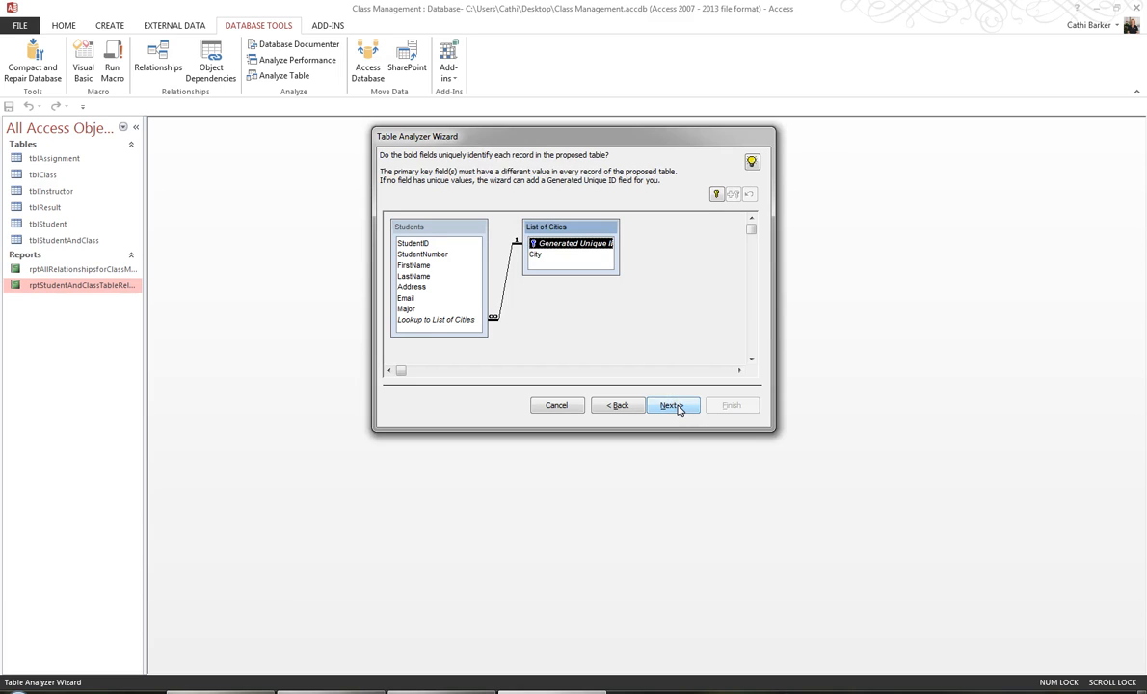
pyautogui.click(678, 408)
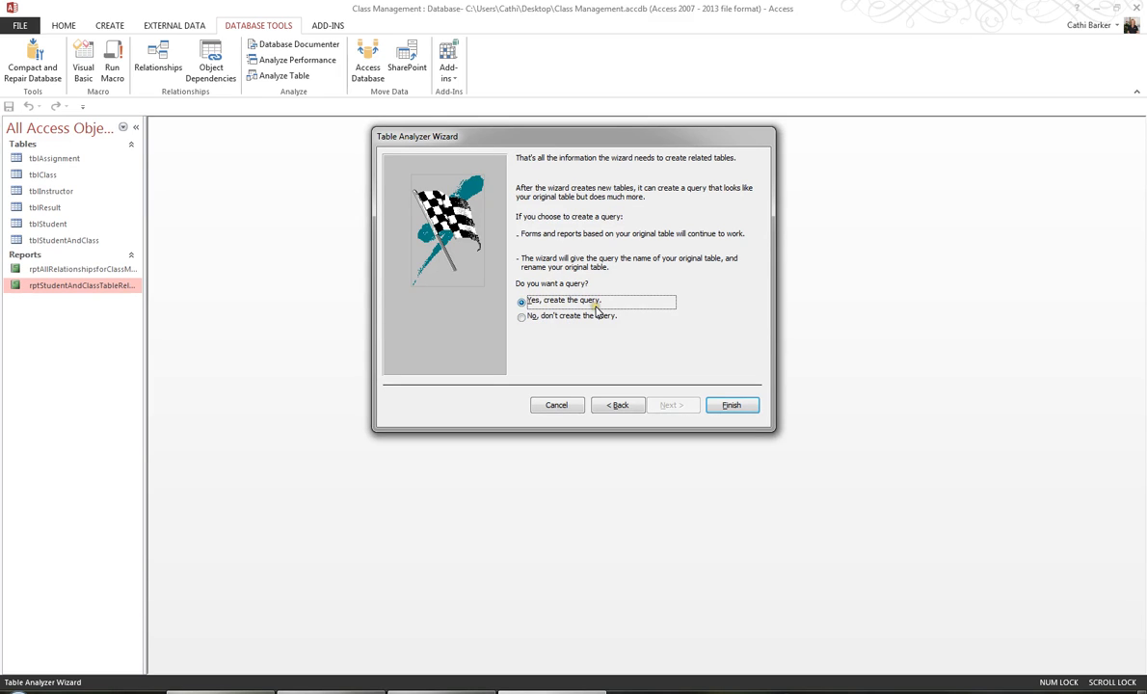
pyautogui.click(590, 309)
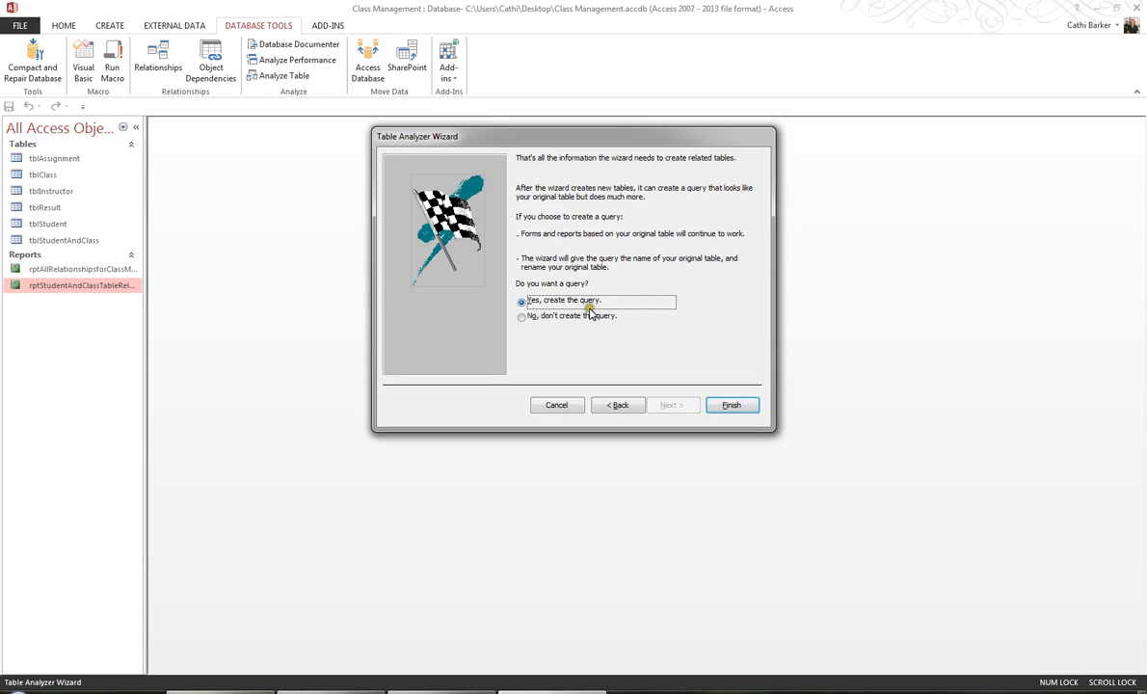
pyautogui.click(523, 319)
pyautogui.click(730, 406)
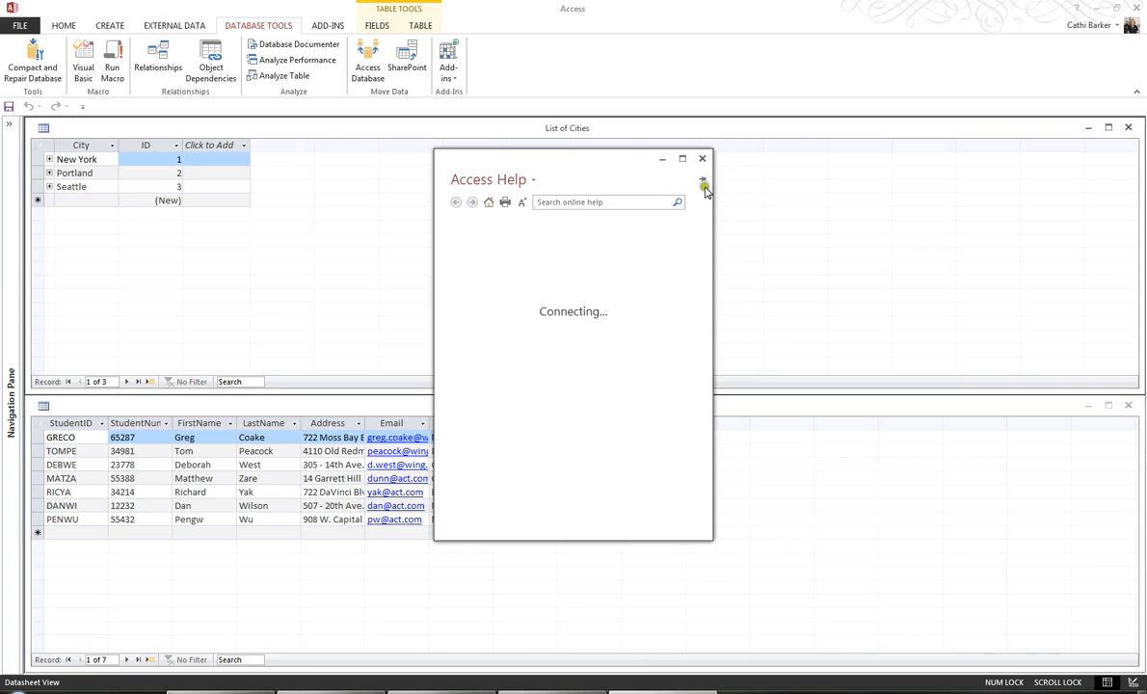
pyautogui.click(702, 160)
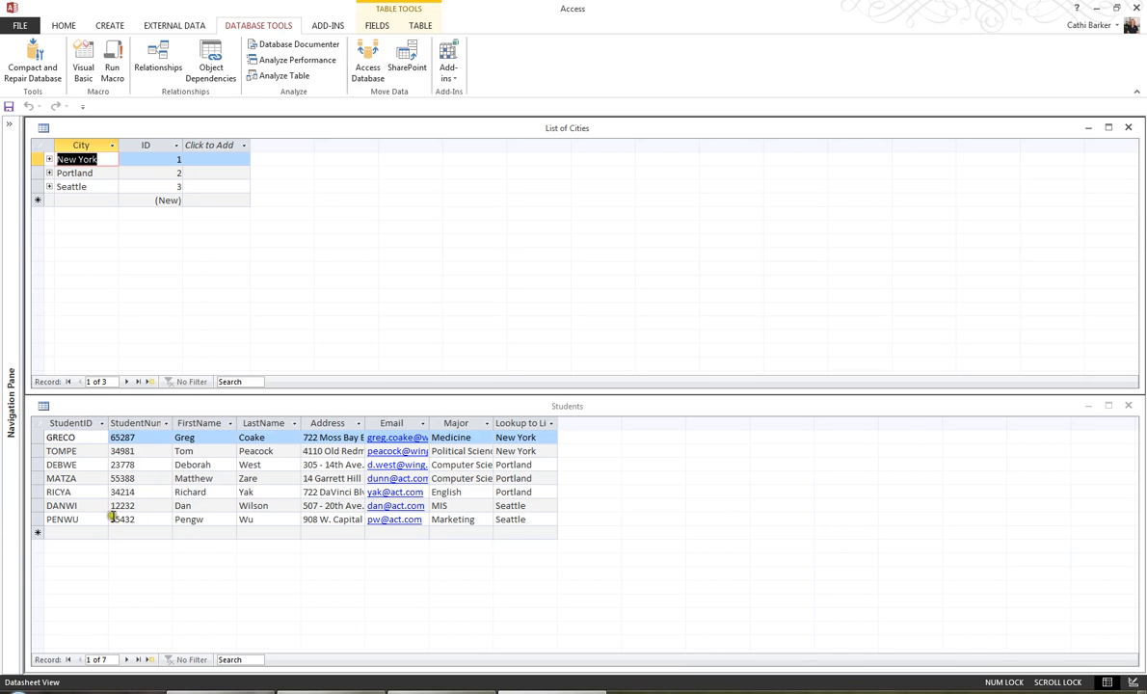
# - Show the list of database objects and locate the new List of Cities and Students tables in it
pyautogui.click(553, 424)
pyautogui.press('F11')
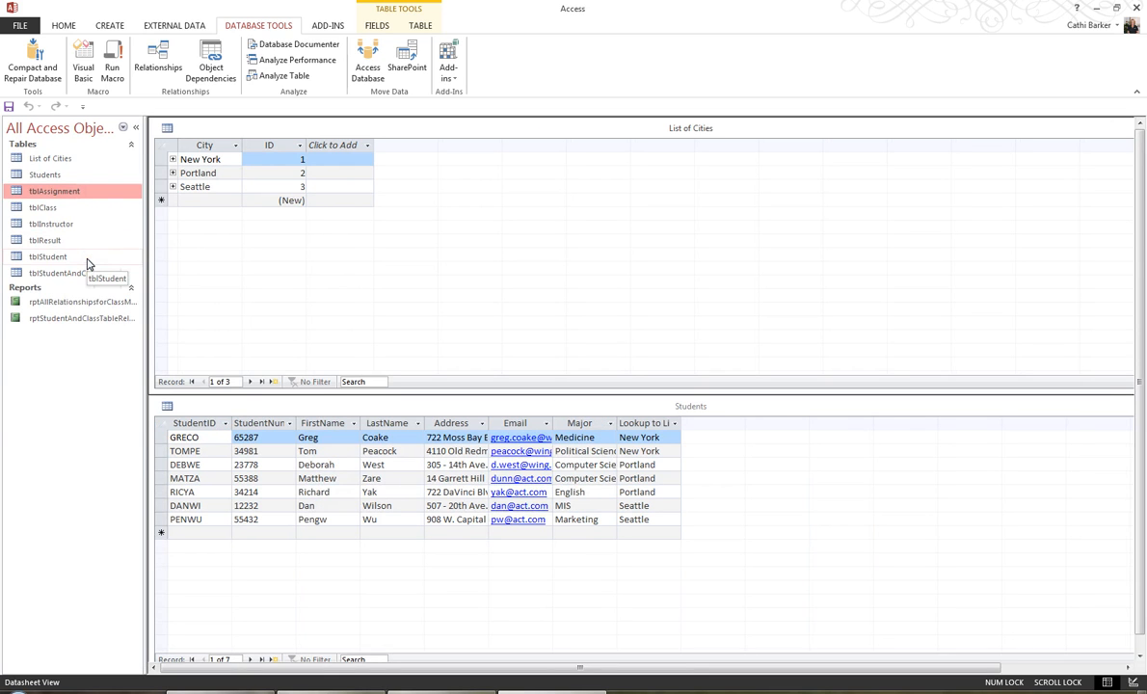
pyautogui.click(77, 160)
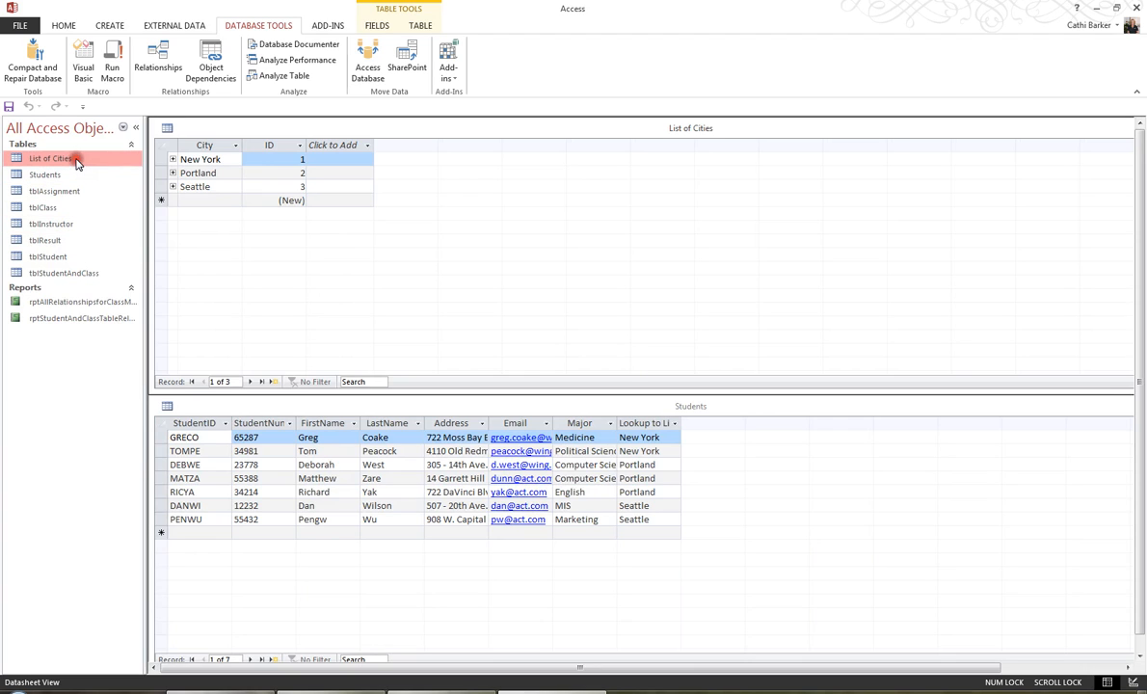
pyautogui.click(68, 176)
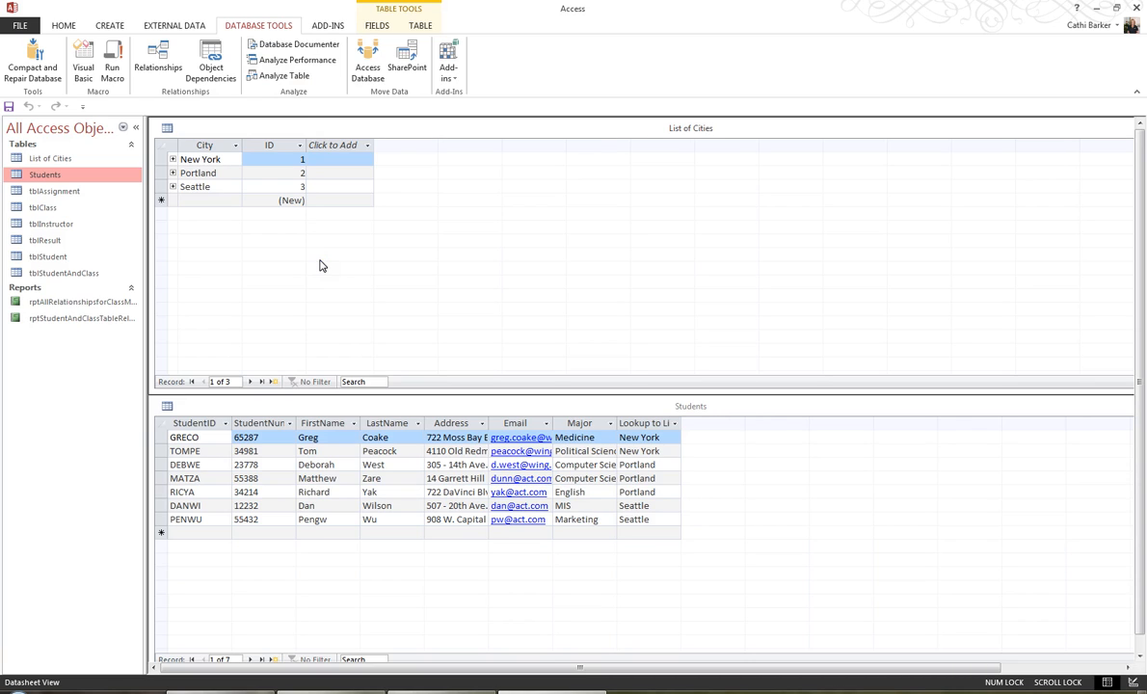
# - Close the List of Cities and Students datasheets
pyautogui.click(422, 182)
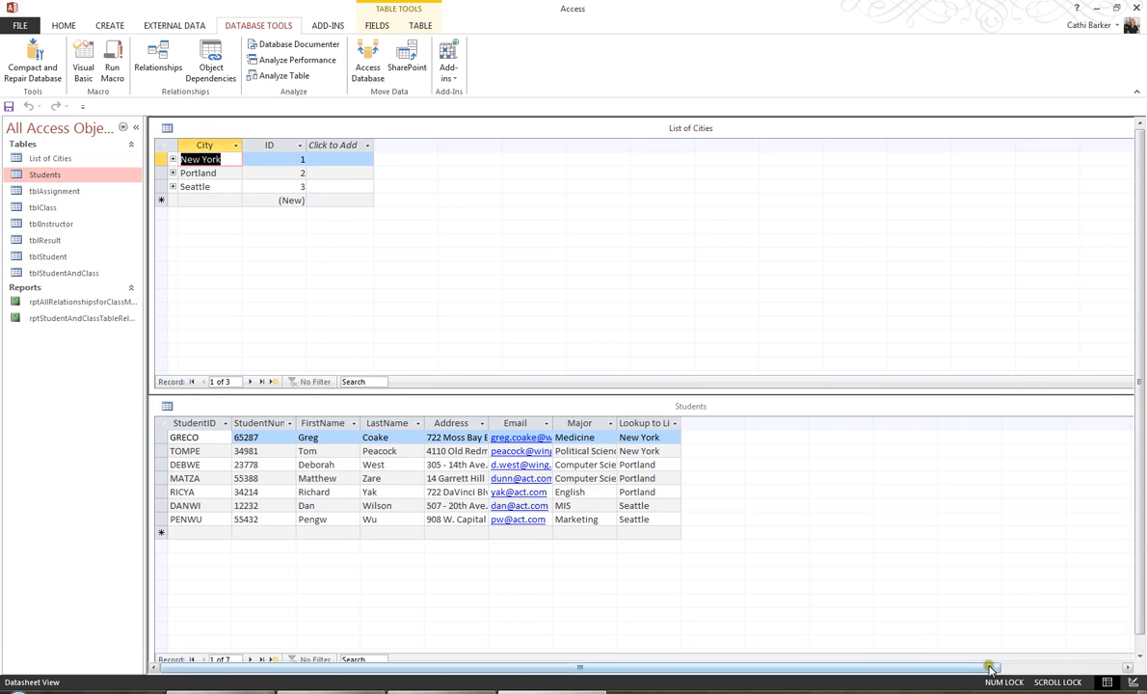
pyautogui.click(1099, 667)
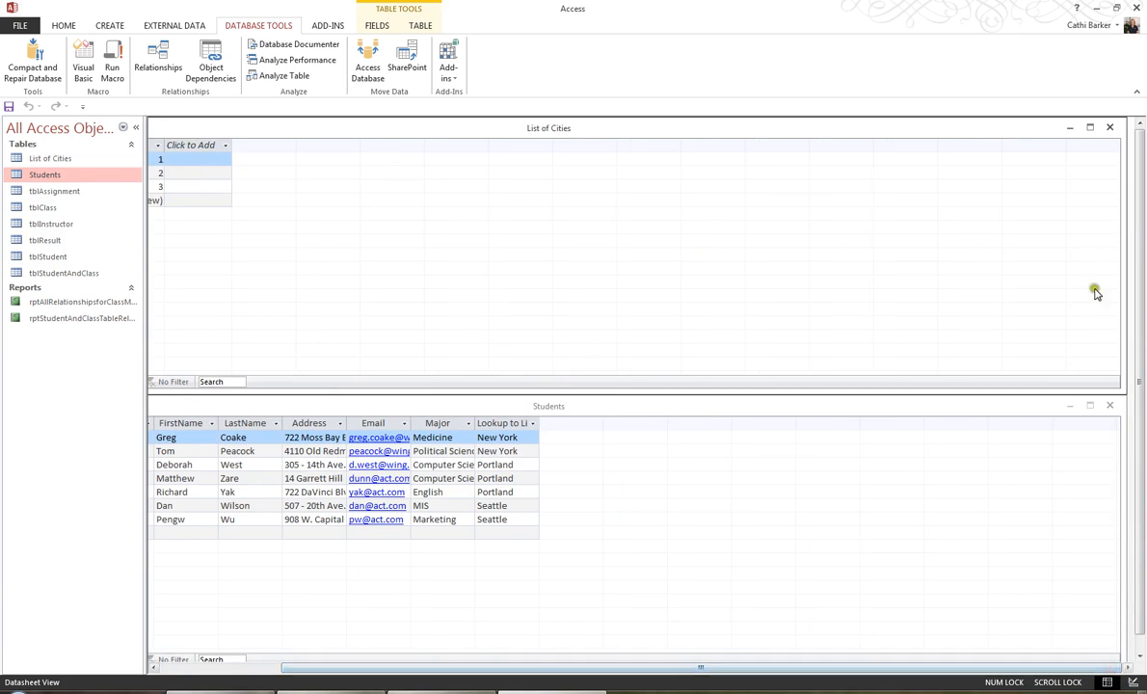
pyautogui.click(1110, 127)
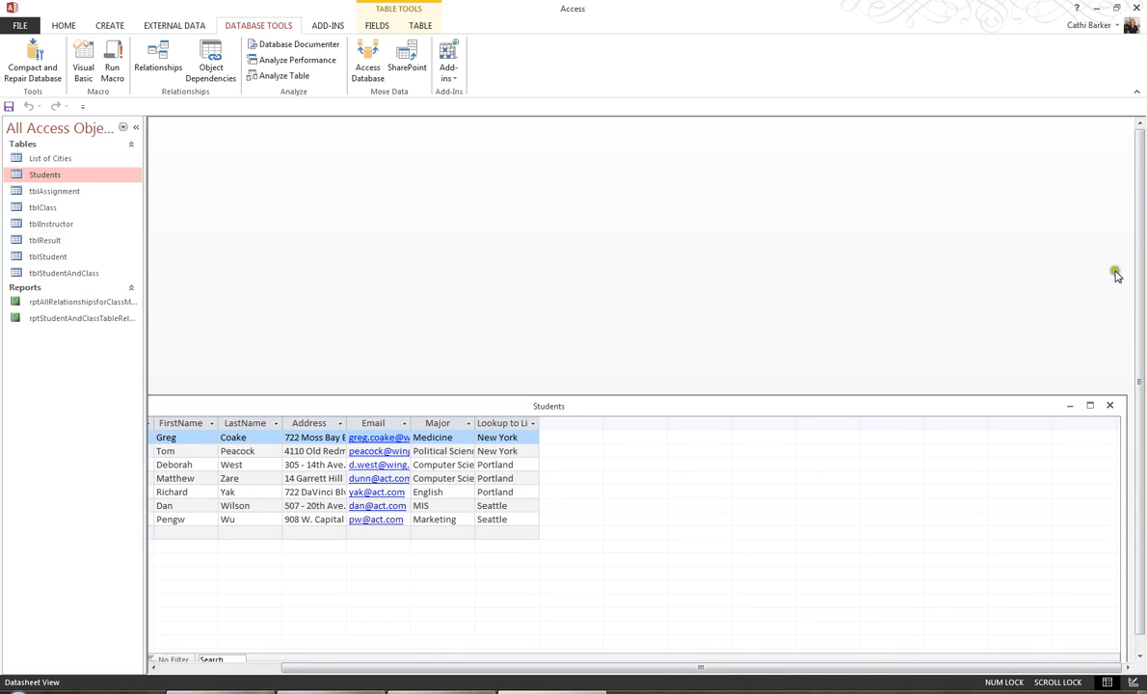
pyautogui.click(1110, 405)
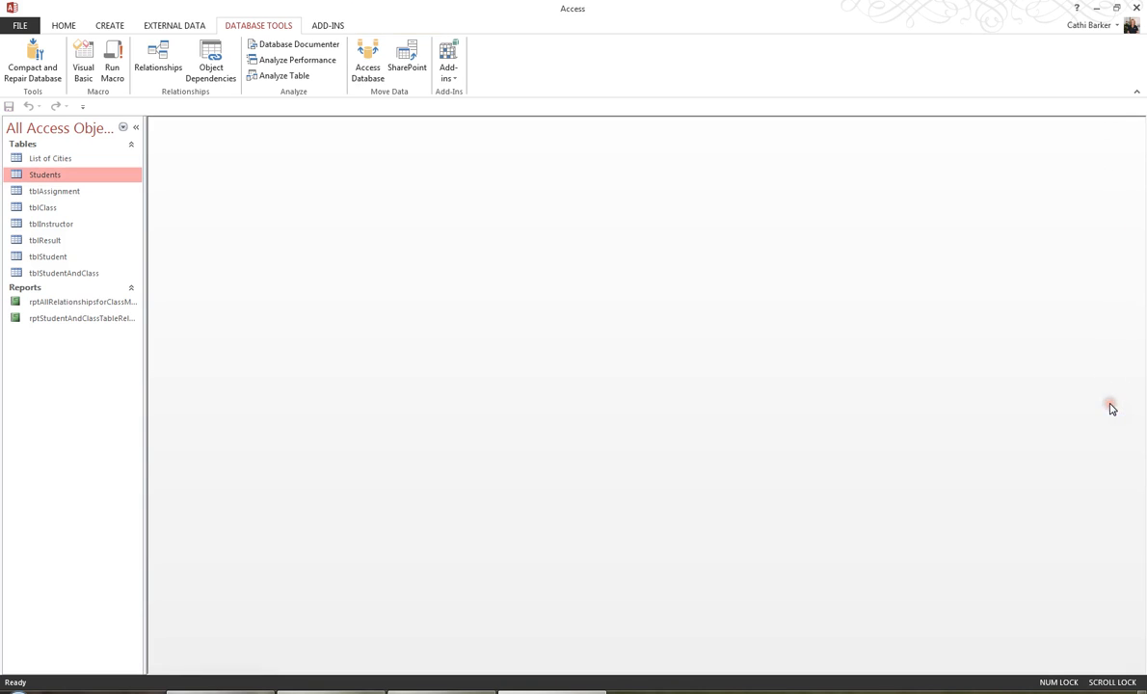